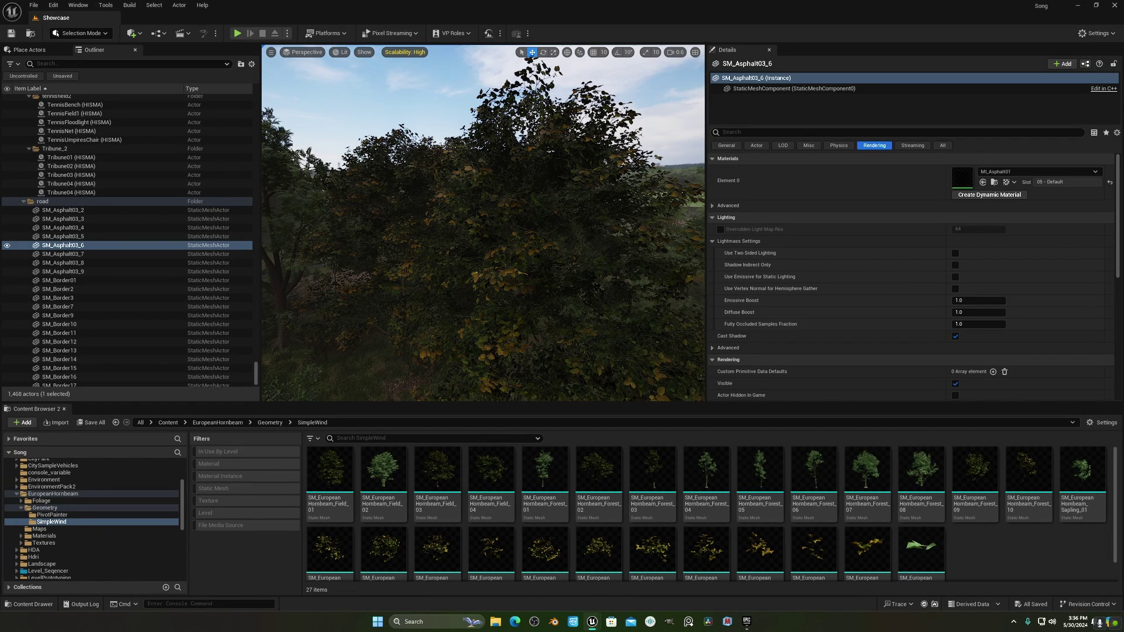
pyautogui.scroll(6, 487, 257)
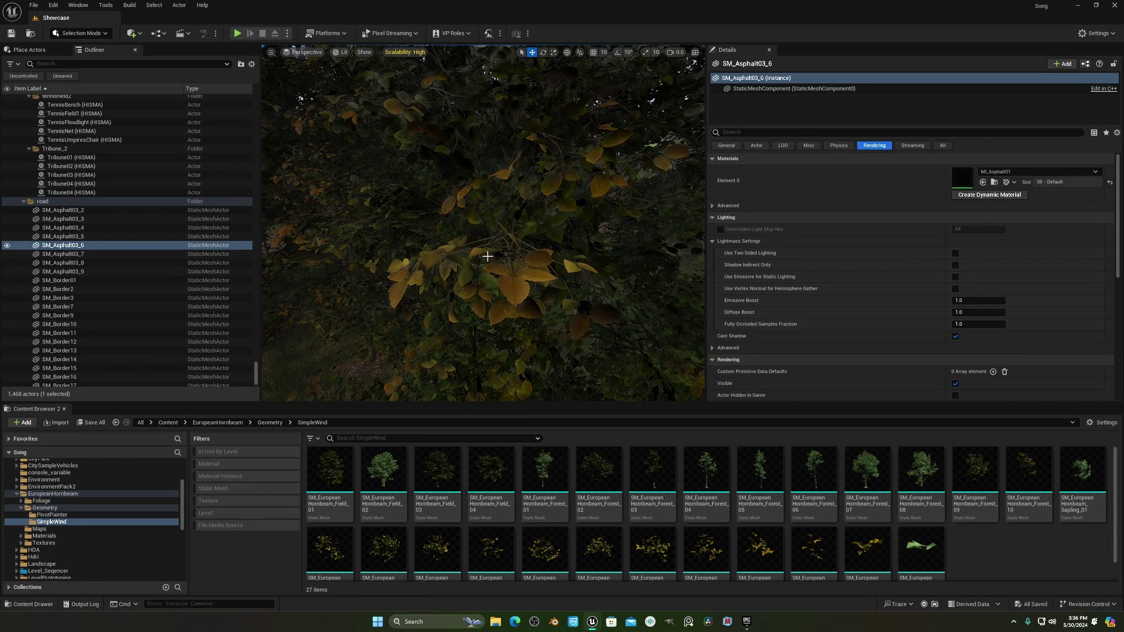
pyautogui.moveTo(487, 256); pyautogui.dragTo(574, 297, button='right')
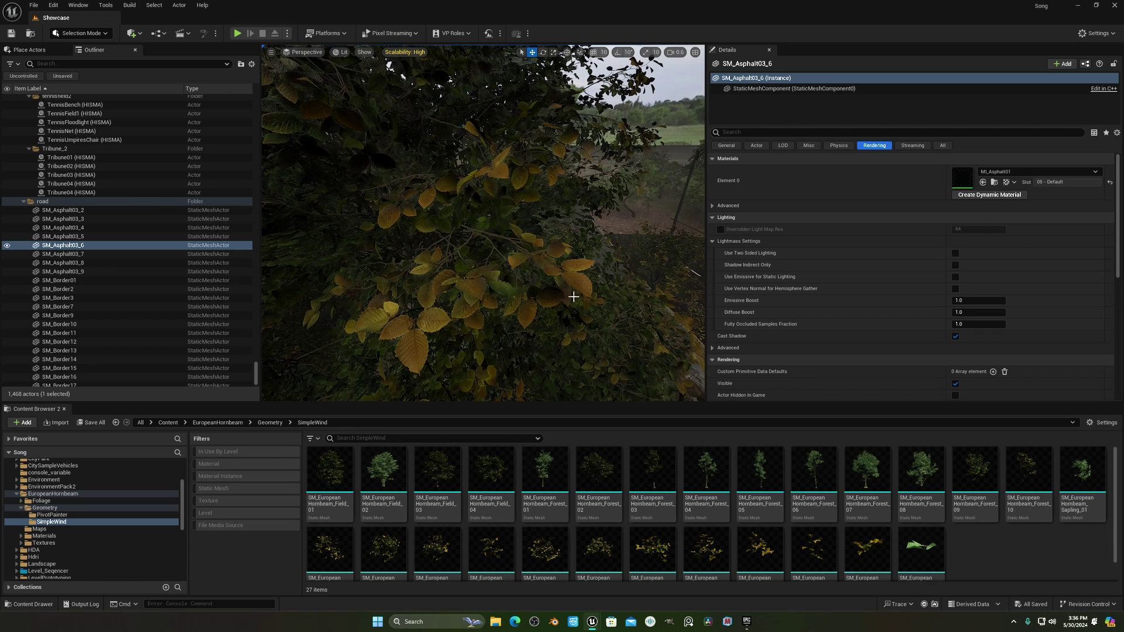
pyautogui.scroll(2, 573, 297)
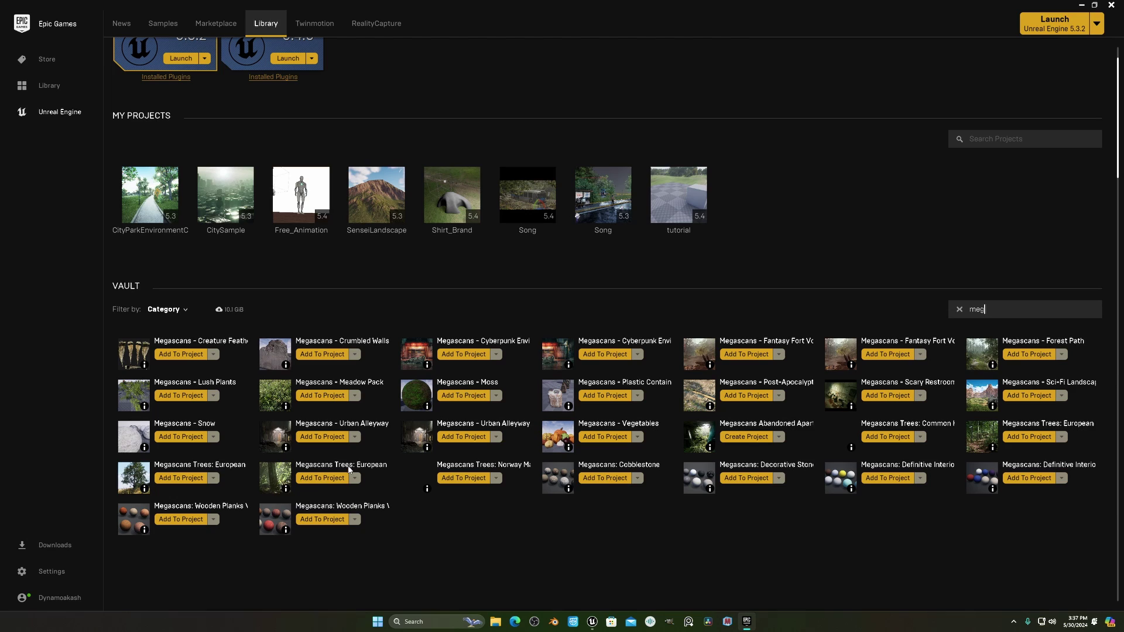
# Step: Switch back to Unreal Editor and open MPC_GlobalFoliageActor from MSPresets/MS_Foliage_Material/MaterialParameterCollection
pyautogui.click(1081, 5)
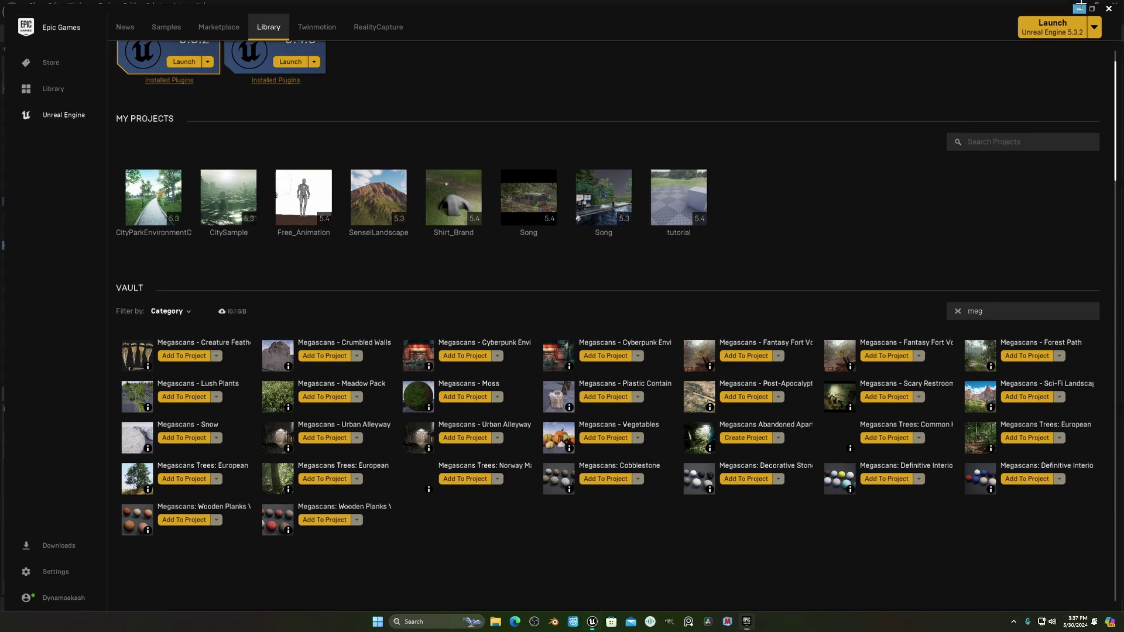
pyautogui.moveTo(567, 402); pyautogui.dragTo(566, 382)
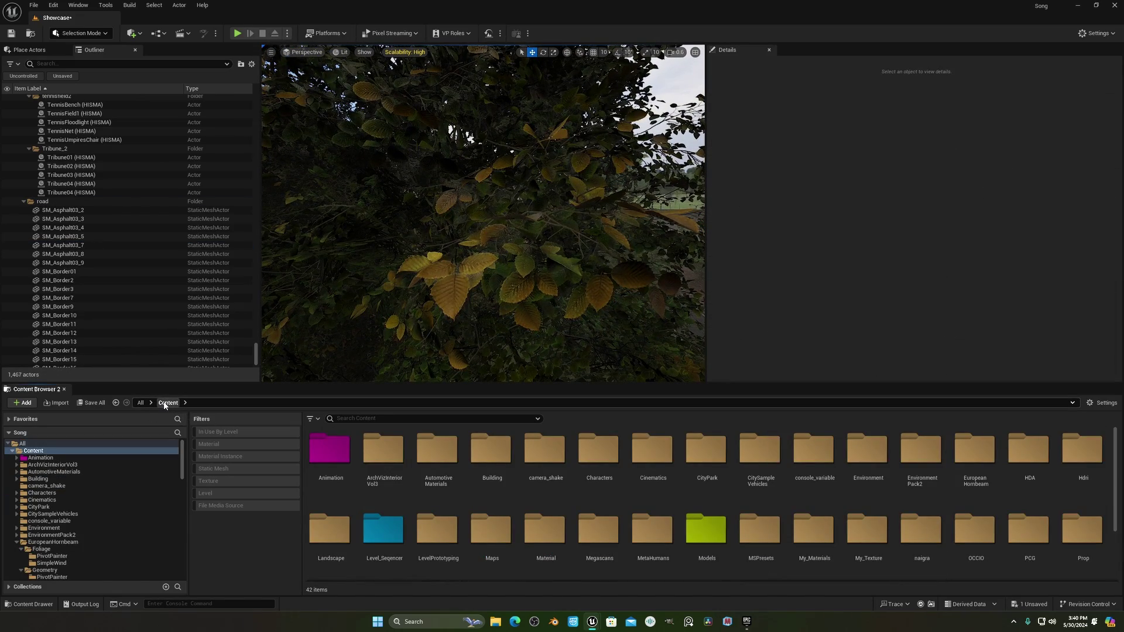
pyautogui.scroll(-2, 815, 532)
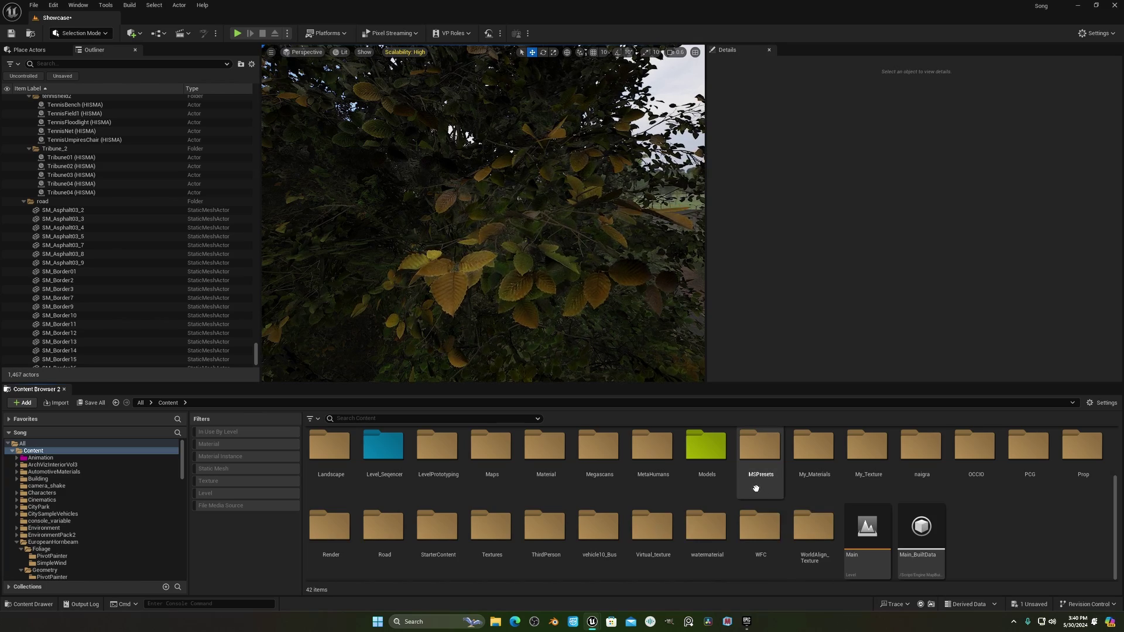
pyautogui.doubleClick(760, 462)
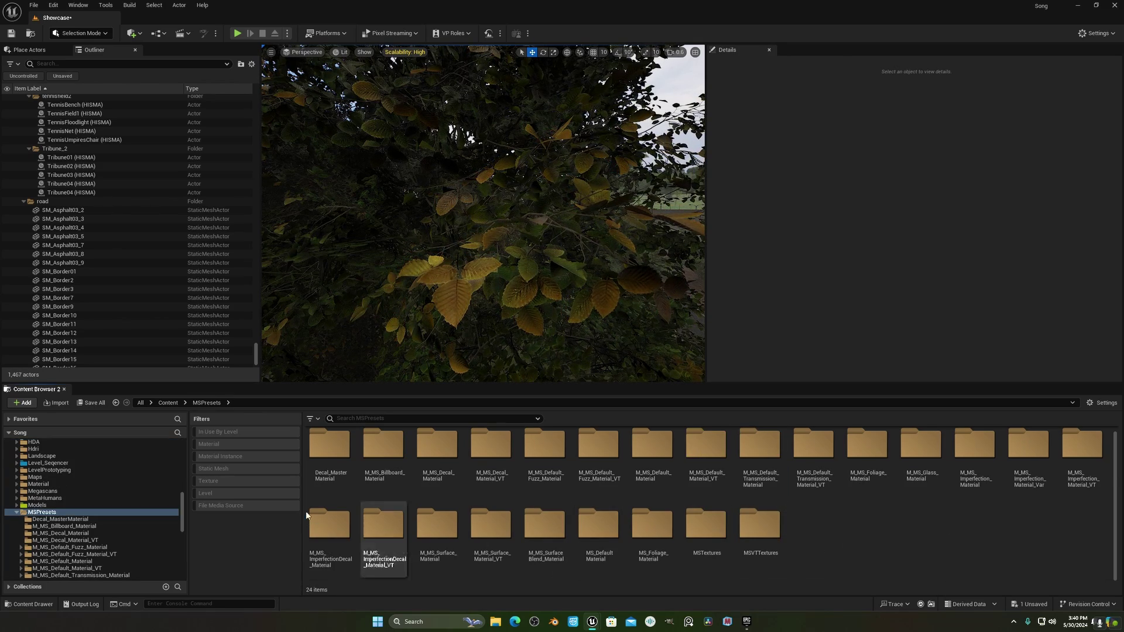
pyautogui.click(655, 565)
pyautogui.doubleClick(656, 565)
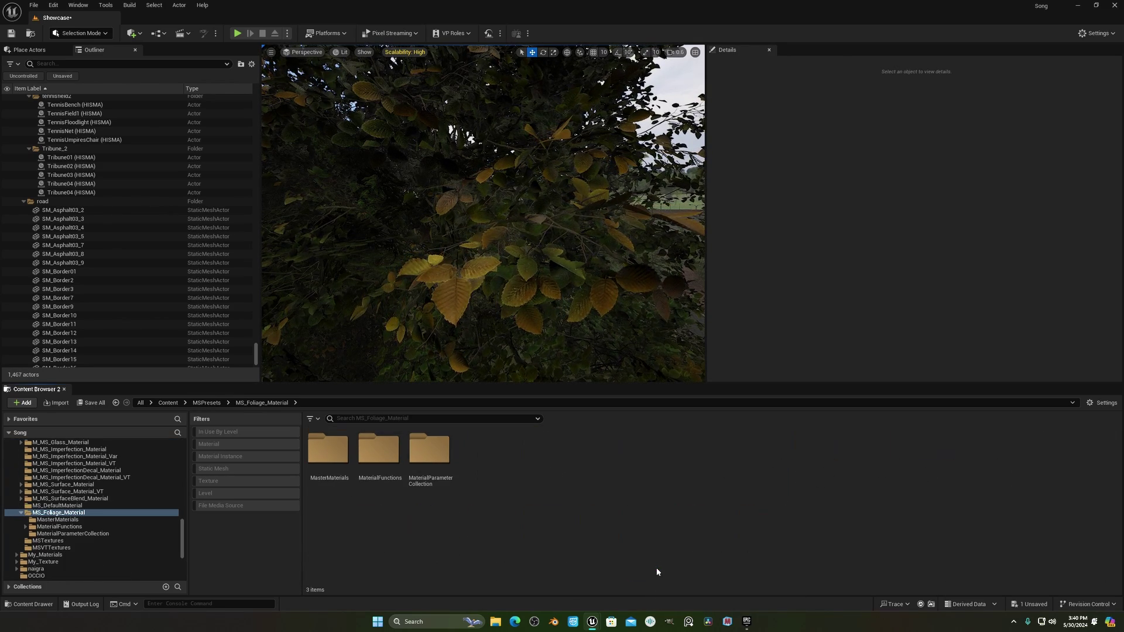
pyautogui.doubleClick(431, 484)
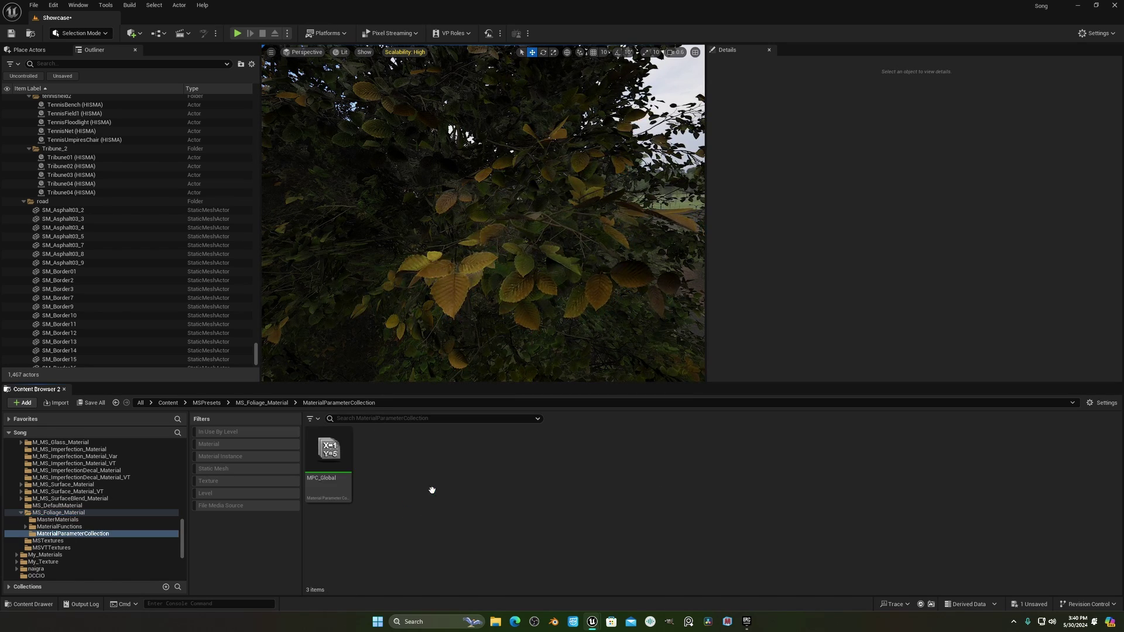
pyautogui.doubleClick(313, 485)
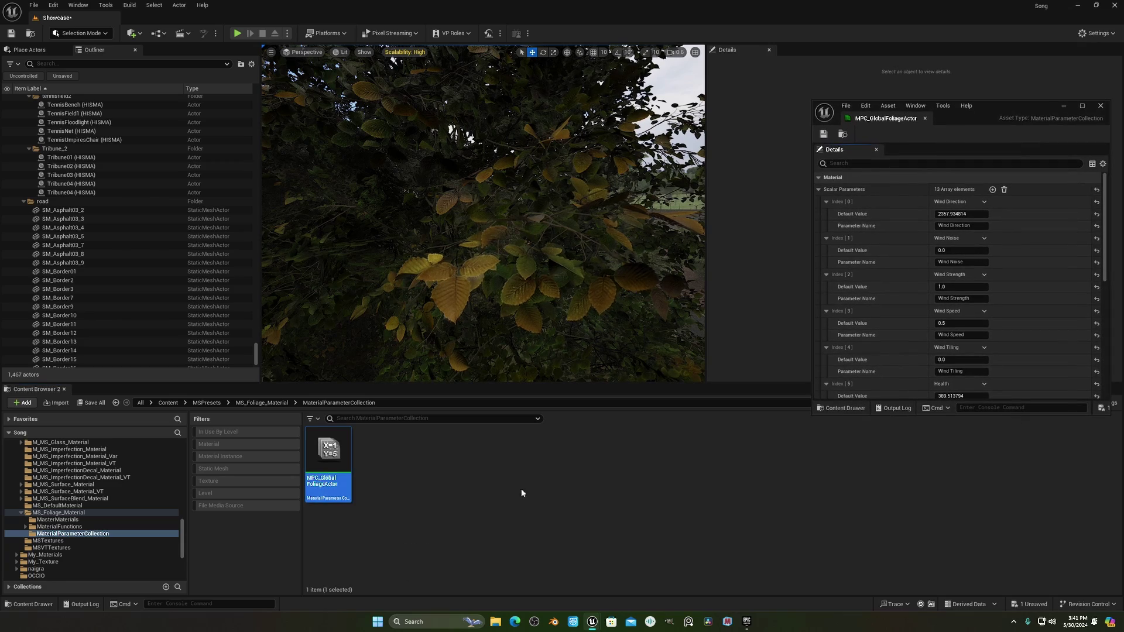
# Step: Reposition and enlarge the MPC_GlobalFoliageActor window and look through its wind, health, season and variation parameters
pyautogui.moveTo(1010, 106); pyautogui.dragTo(935, 66)
pyautogui.scroll(-4, 878, 246)
pyautogui.press('s')
pyautogui.moveTo(551, 248)
pyautogui.mouseDown(button='right')
pyautogui.moveTo(480, 293)
pyautogui.moveTo(556, 246)
pyautogui.mouseUp(button='right')
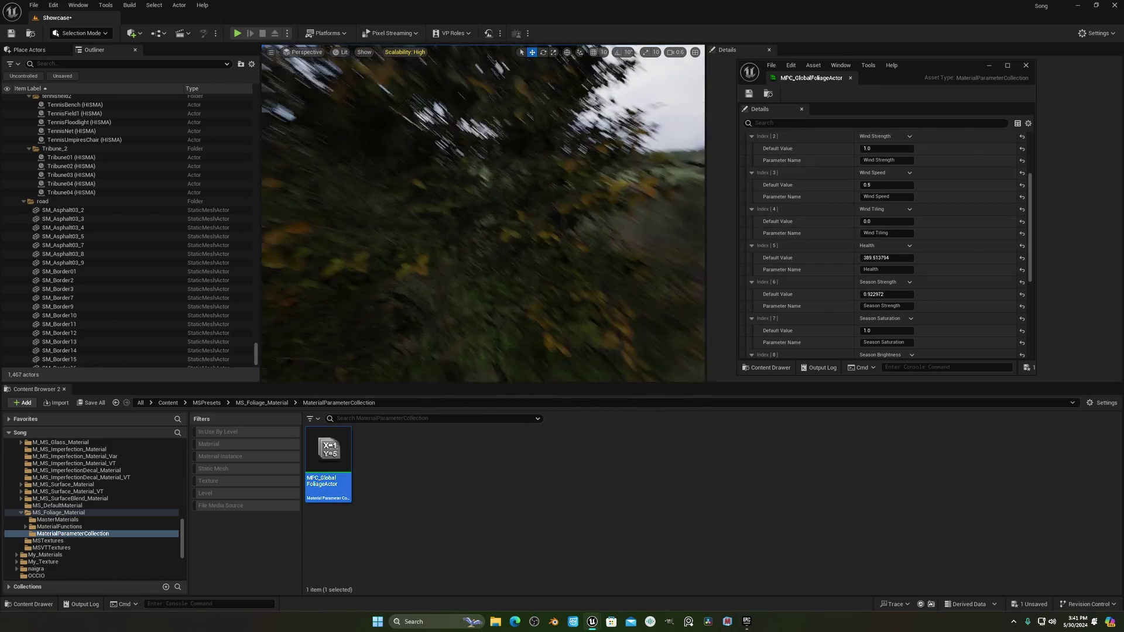
pyautogui.scroll(-2, 902, 258)
pyautogui.scroll(-2, 912, 246)
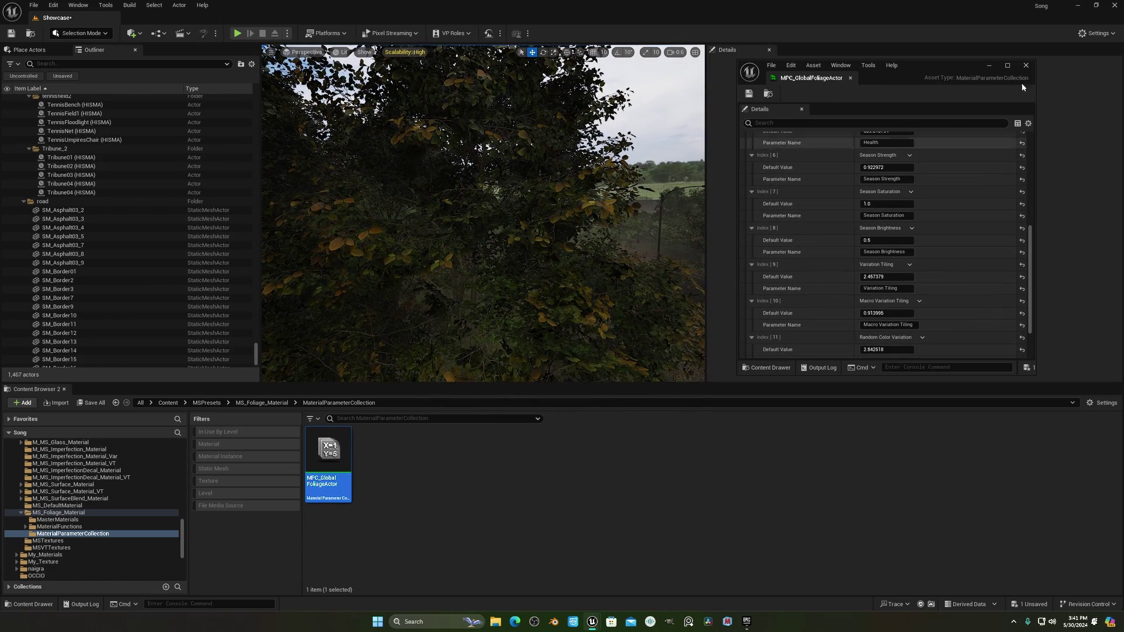
pyautogui.moveTo(986, 375); pyautogui.dragTo(1076, 398)
pyautogui.moveTo(944, 66); pyautogui.dragTo(943, 31)
pyautogui.scroll(1, 855, 250)
pyautogui.scroll(5, 855, 248)
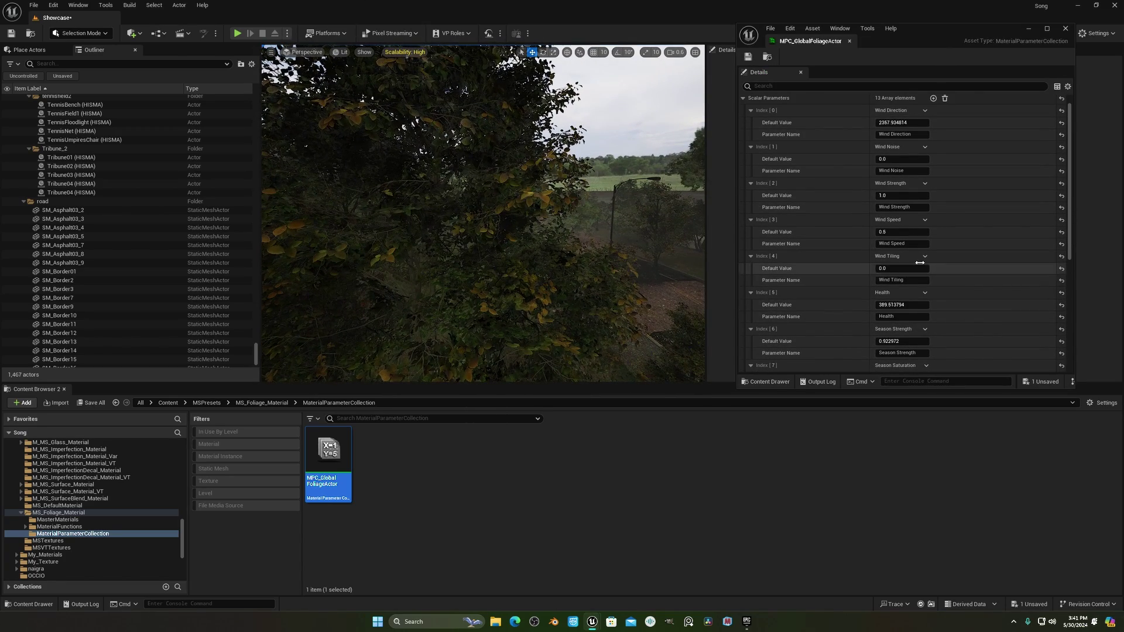
pyautogui.scroll(1, 996, 267)
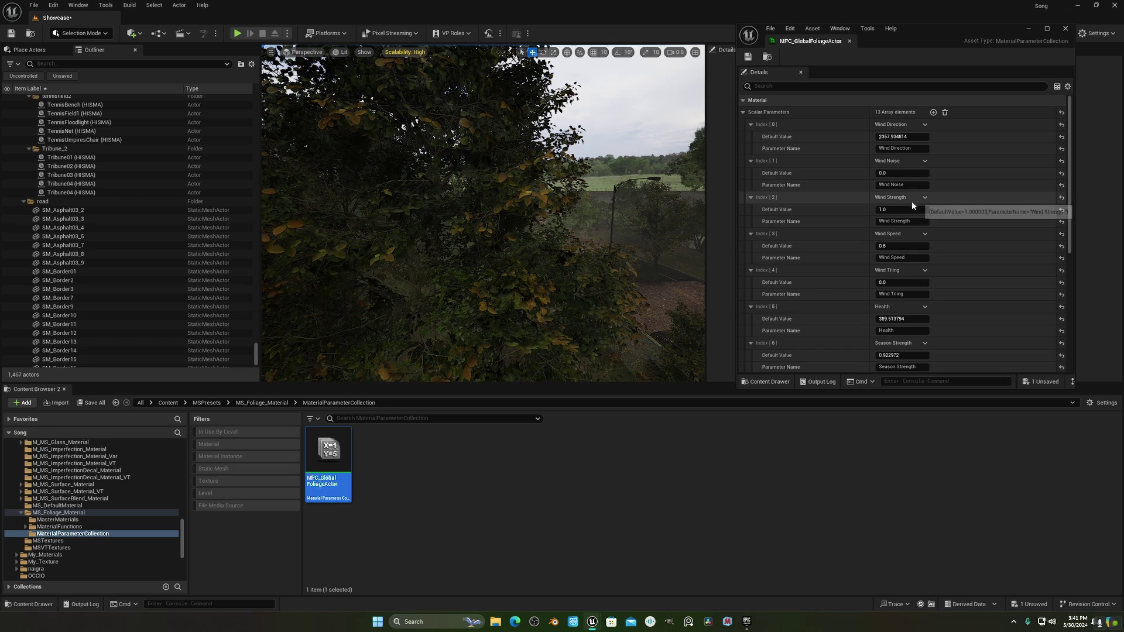
pyautogui.scroll(-2, 922, 217)
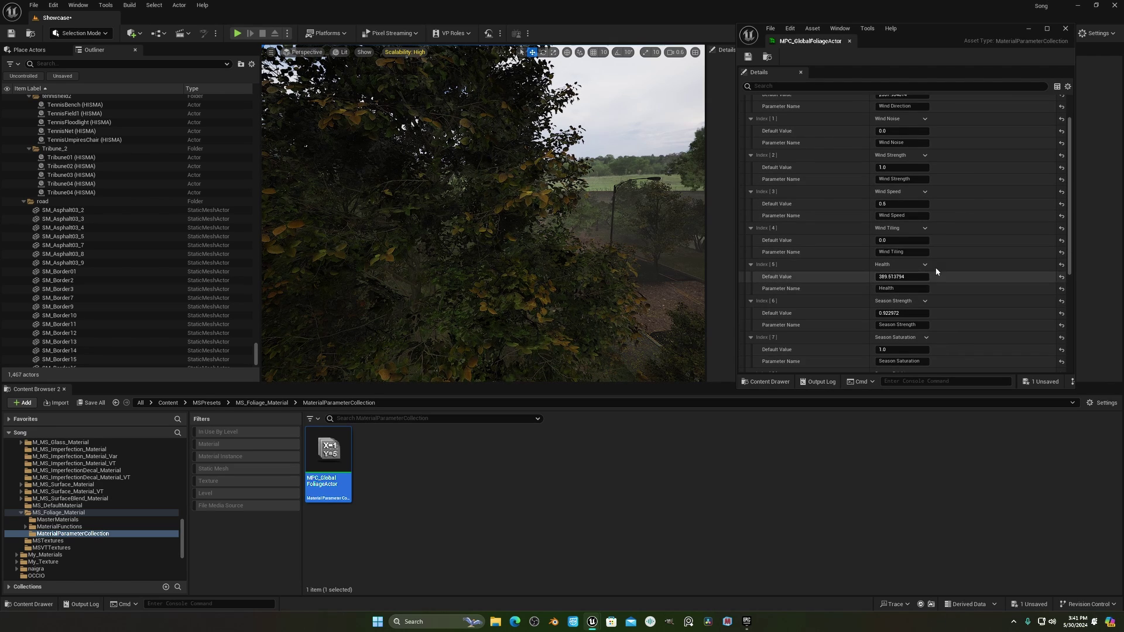
# Step: Try lowering the Health default value to about -1.7, inspect the tree's foliage colour, and undo the change
pyautogui.moveTo(895, 278)
pyautogui.mouseDown()
pyautogui.moveTo(936, 279)
pyautogui.moveTo(878, 276)
pyautogui.mouseUp()
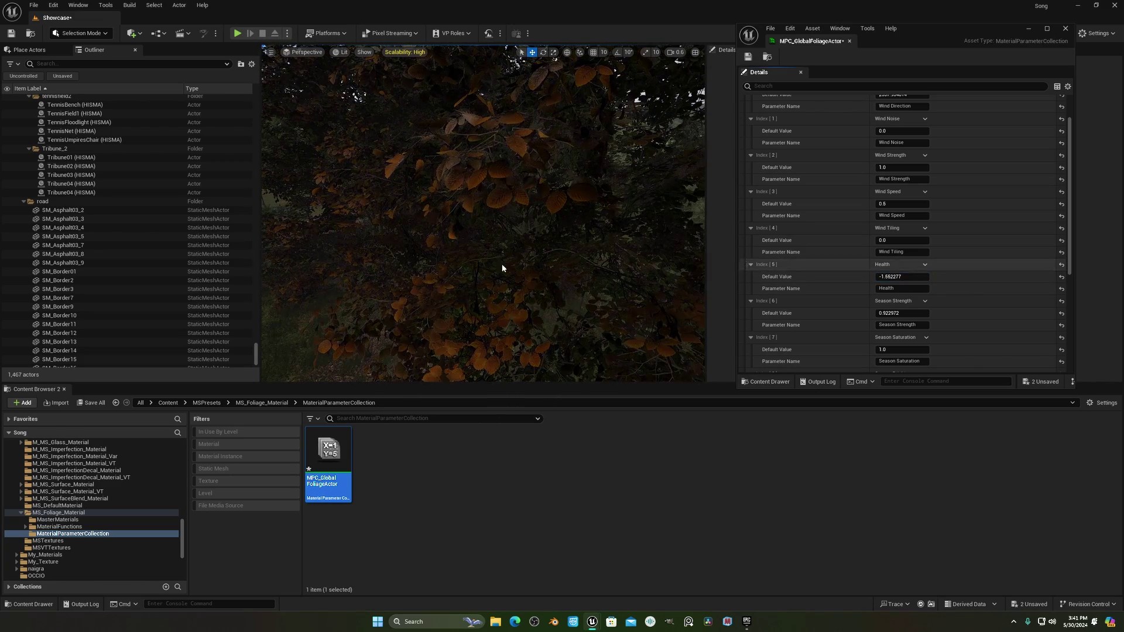
pyautogui.moveTo(502, 266); pyautogui.dragTo(588, 266, button='right')
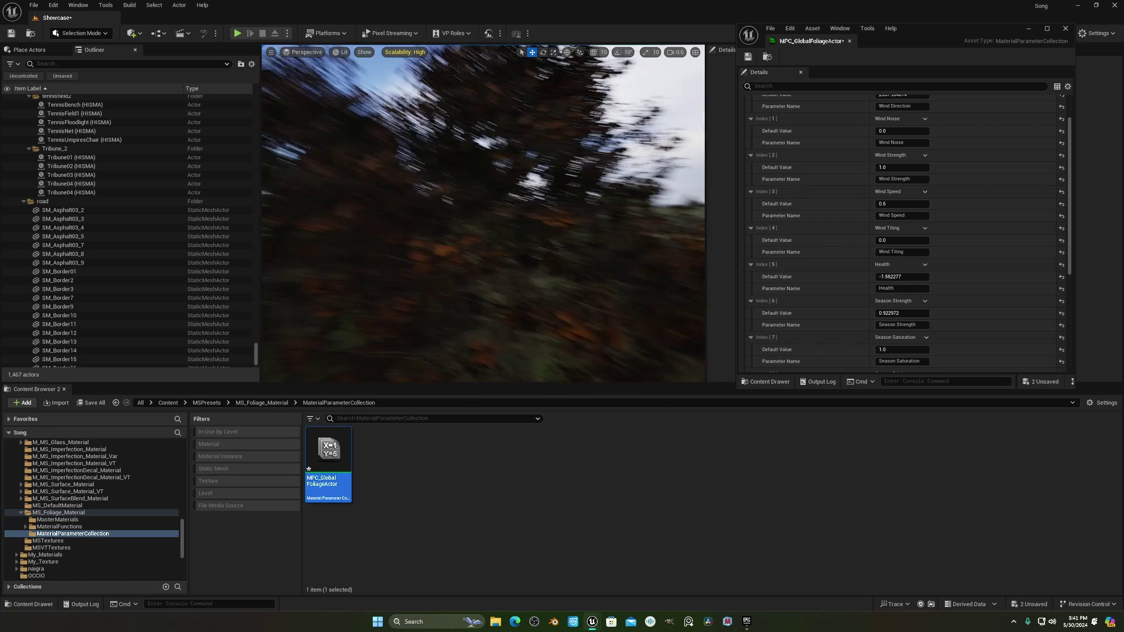
pyautogui.hotkey('ctrl', 'z')
pyautogui.hotkey('ctrl', 'z')
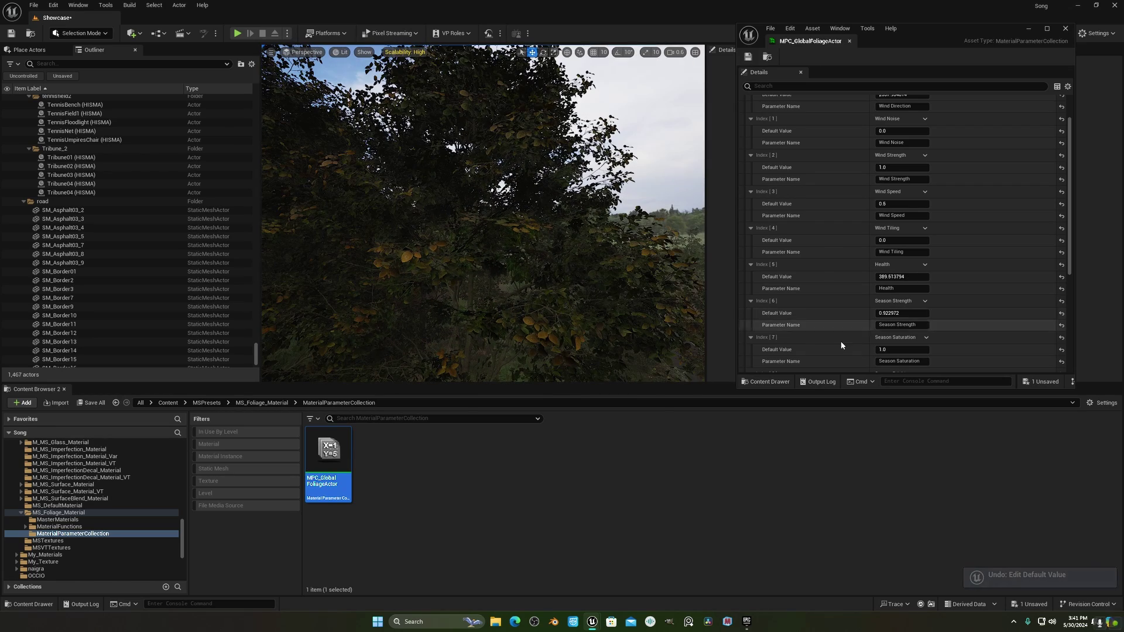
# Step: Try raising the Wind Direction default value to about 142862, undo it, and close the parameter collection window
pyautogui.scroll(-2, 841, 346)
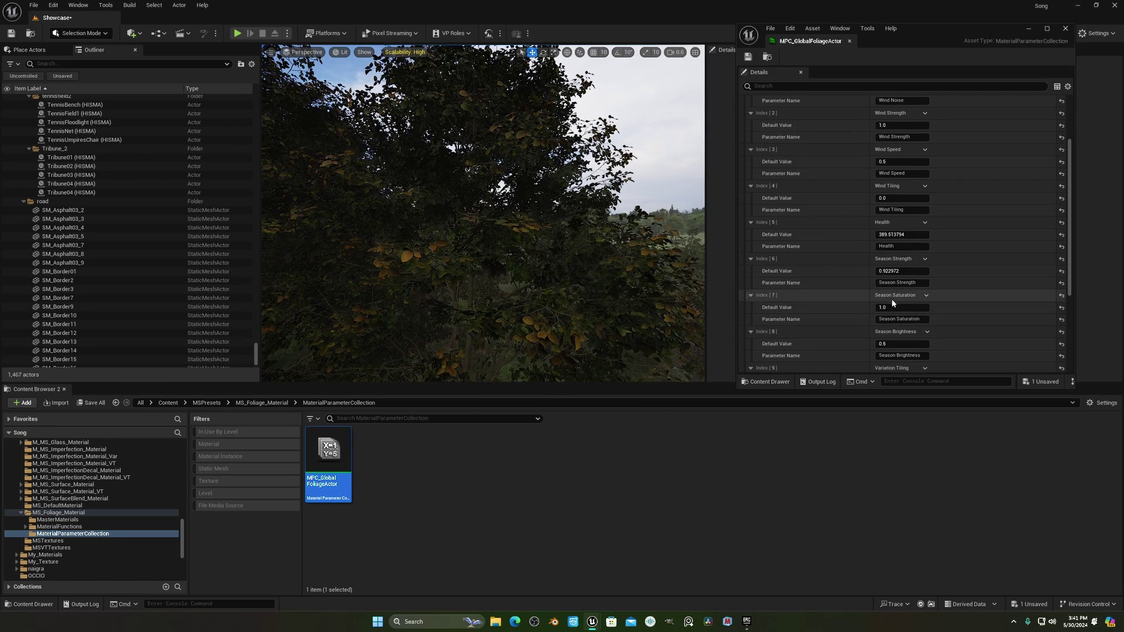
pyautogui.scroll(3, 908, 345)
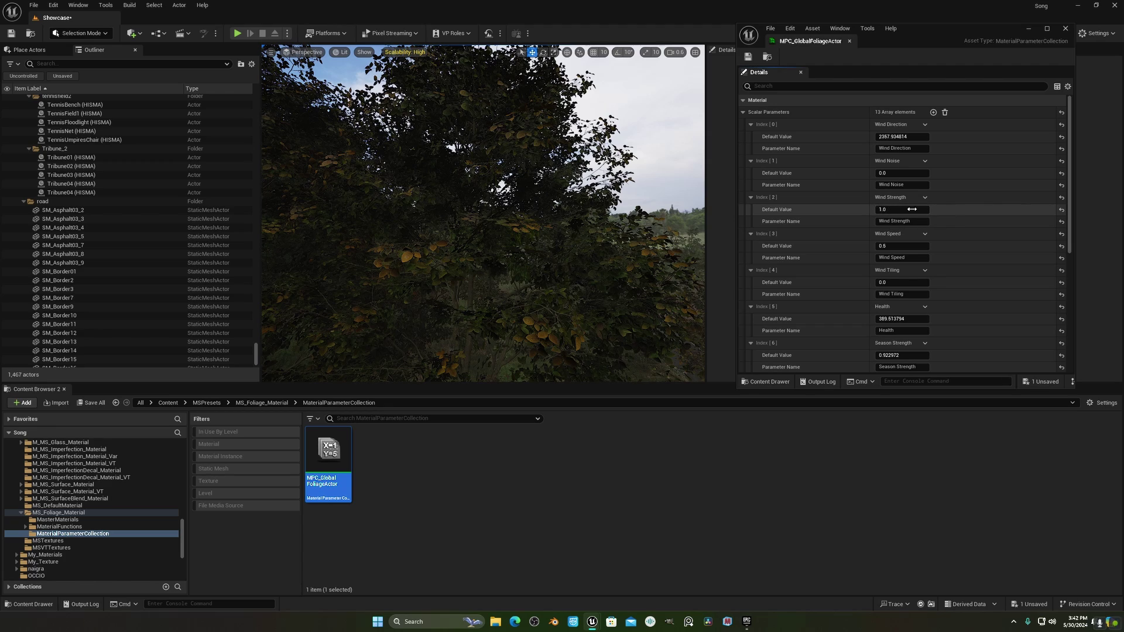
pyautogui.scroll(-2, 902, 217)
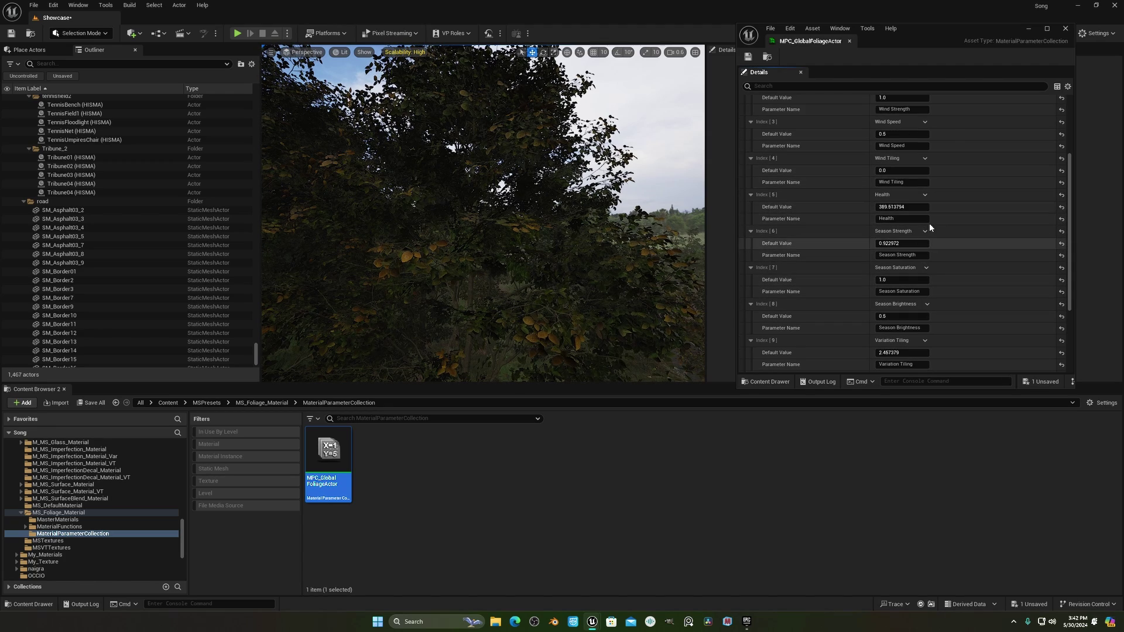
pyautogui.scroll(2, 922, 214)
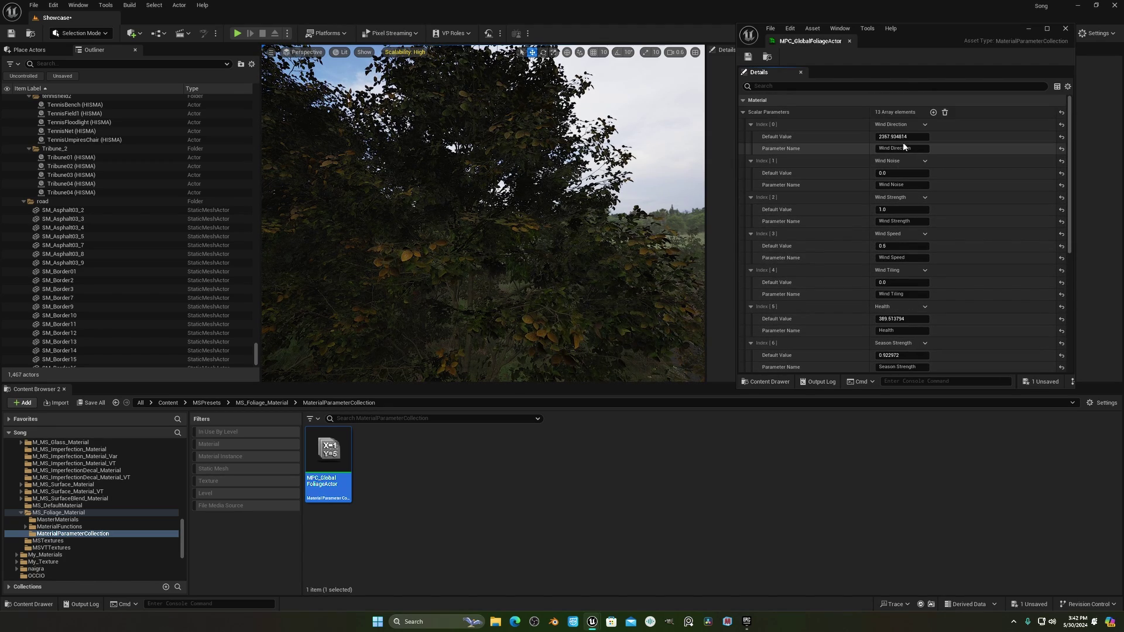
pyautogui.moveTo(894, 137); pyautogui.dragTo(1007, 137)
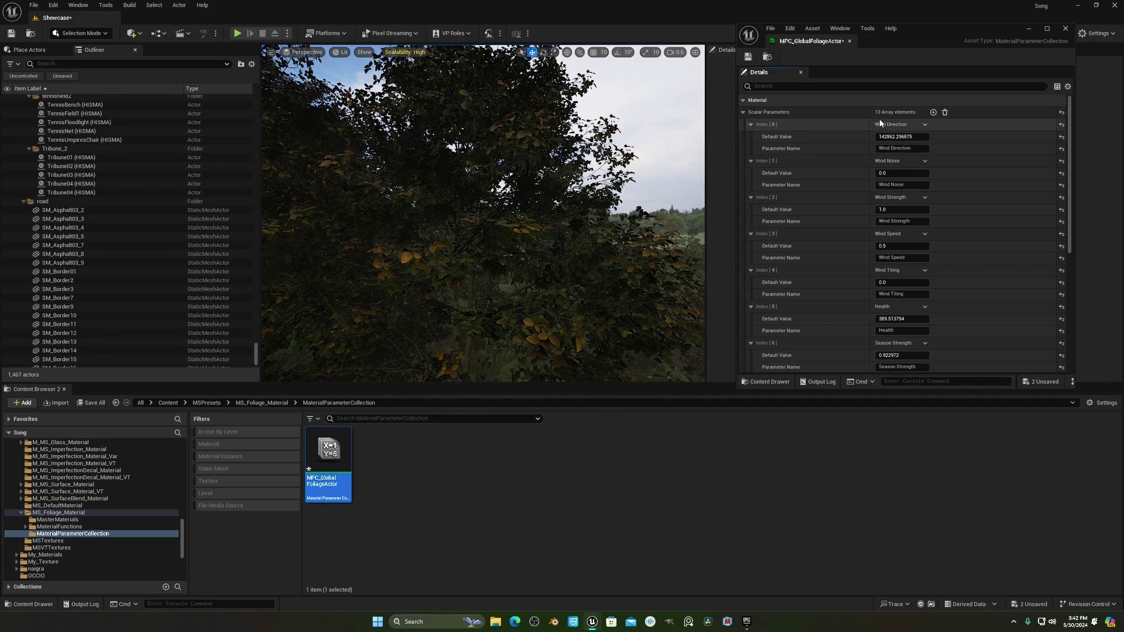
pyautogui.hotkey('ctrl', 'z')
pyautogui.click(1065, 28)
# Step: Select the hornbeam tree in the level and open its leaf material instance to examine the wind and season parameters
pyautogui.click(586, 246)
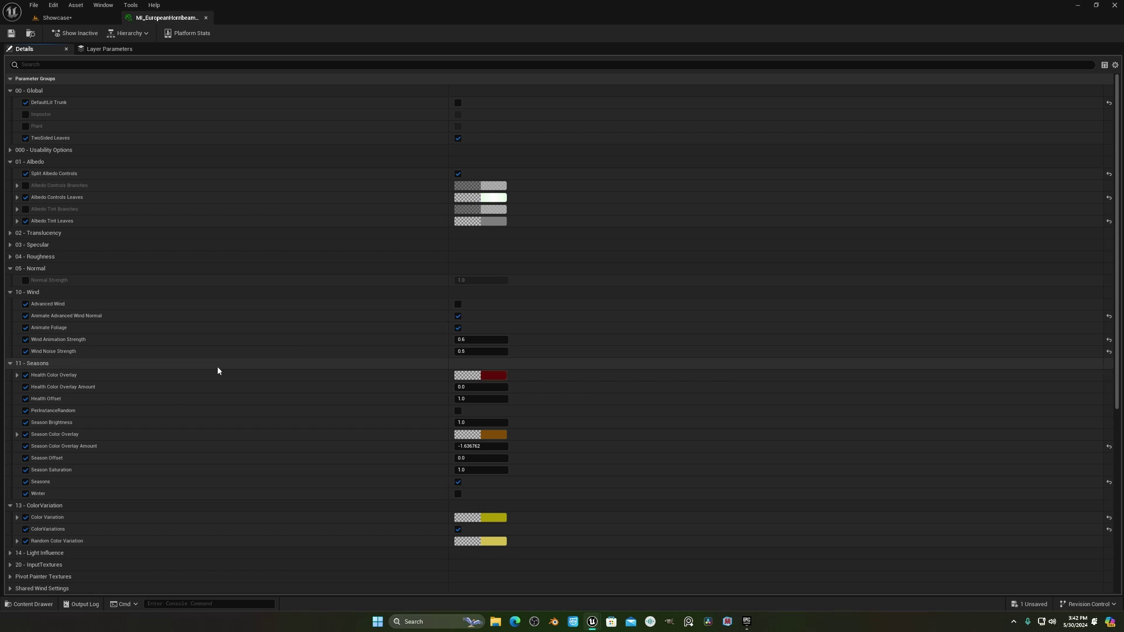
pyautogui.scroll(-3, 65, 325)
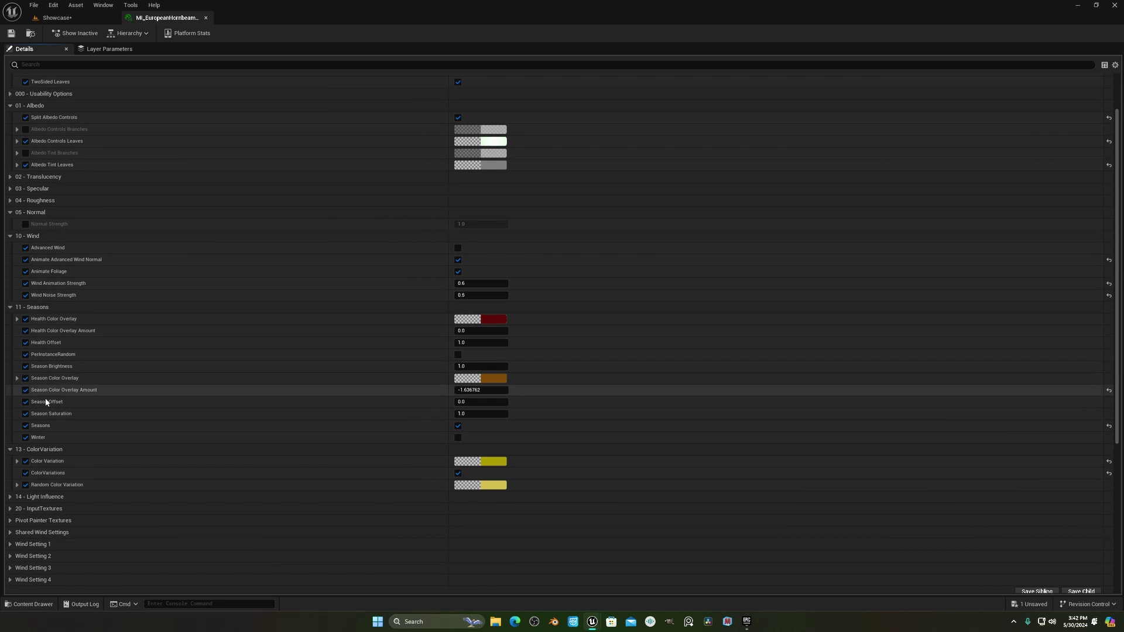
pyautogui.scroll(3, 68, 384)
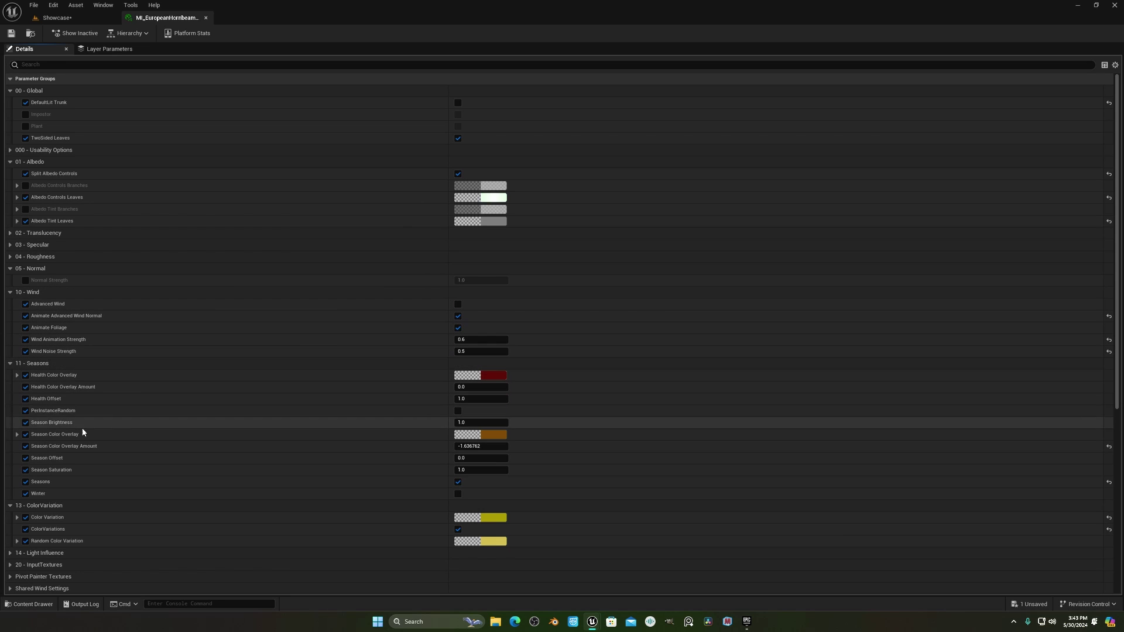
# Step: Return to the Showcase level in the maximized editor and briefly reopen MPC_GlobalFoliageActor to view its parameters
pyautogui.doubleClick(688, 18)
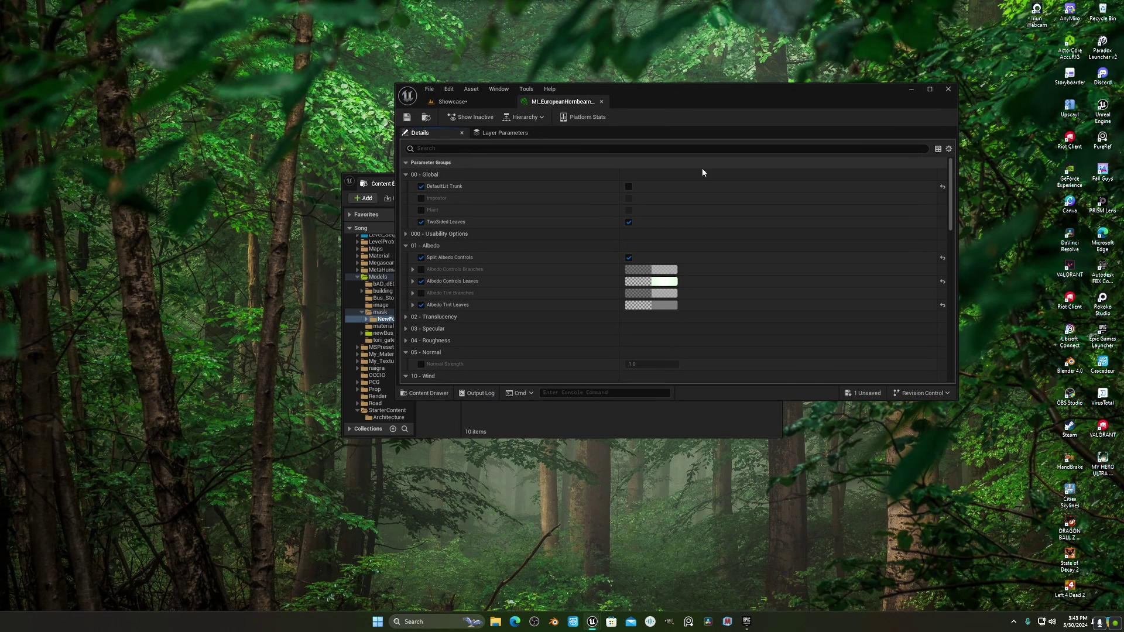
pyautogui.click(473, 102)
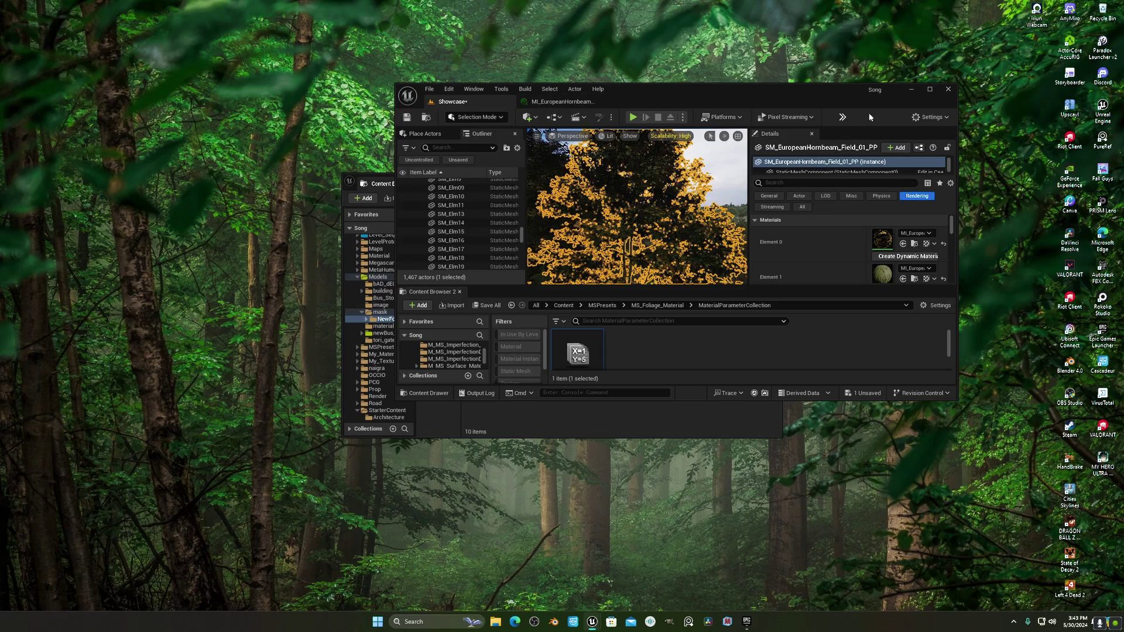
pyautogui.click(929, 91)
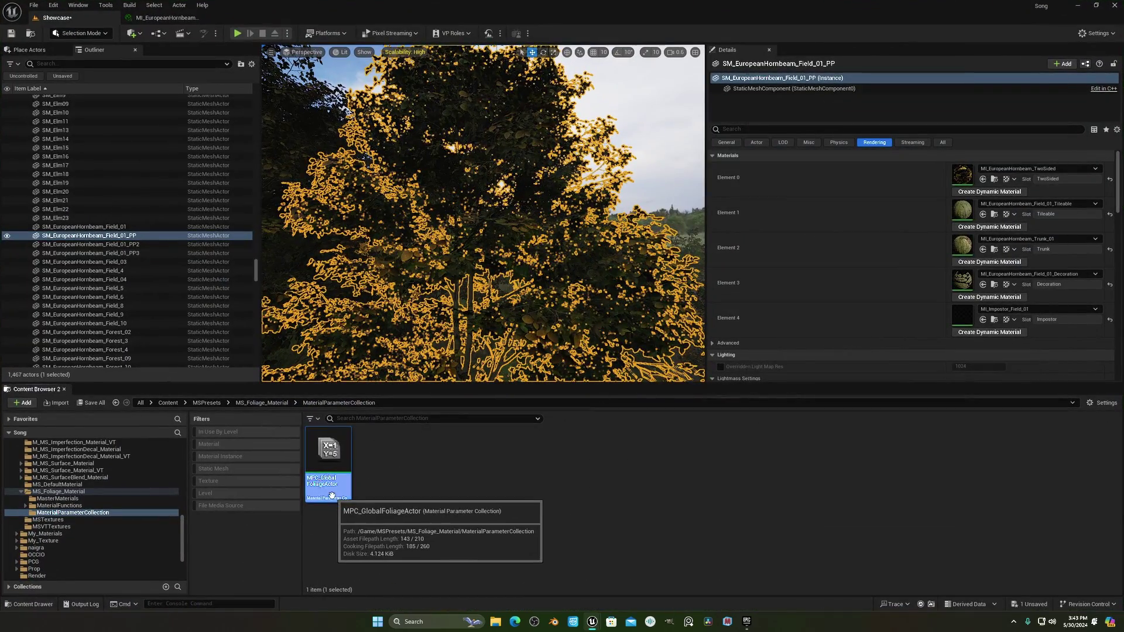
pyautogui.doubleClick(328, 462)
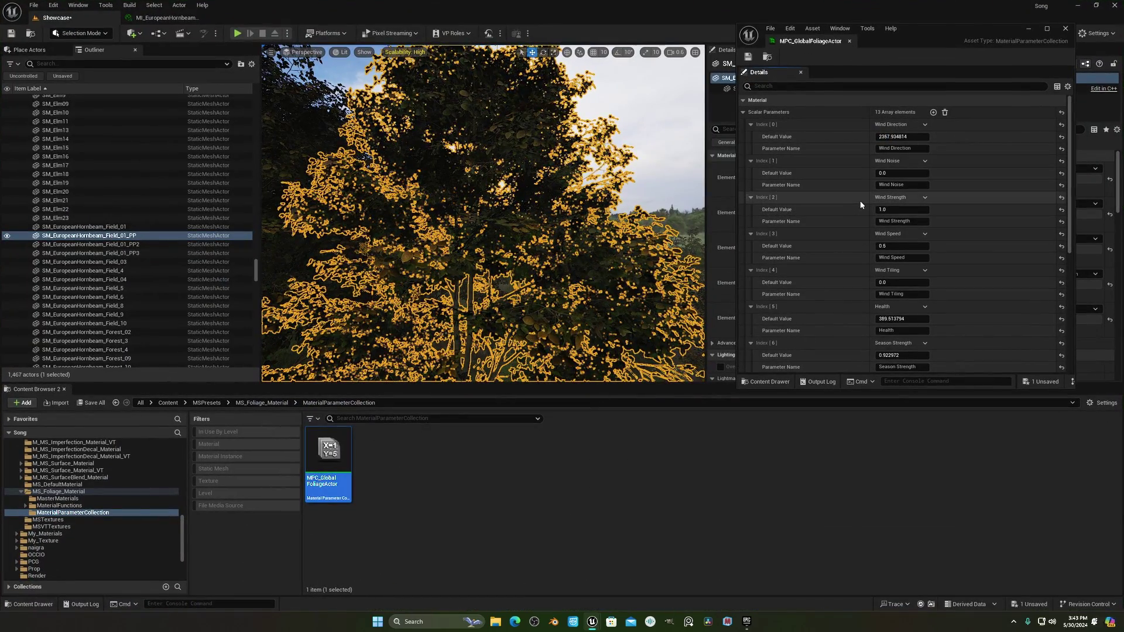
pyautogui.click(1028, 28)
# Step: Reopen the hornbeam's Element 0 material instance, review its Seasons and ColorVariation groups, and return to the Showcase level without exiting
pyautogui.doubleClick(955, 177)
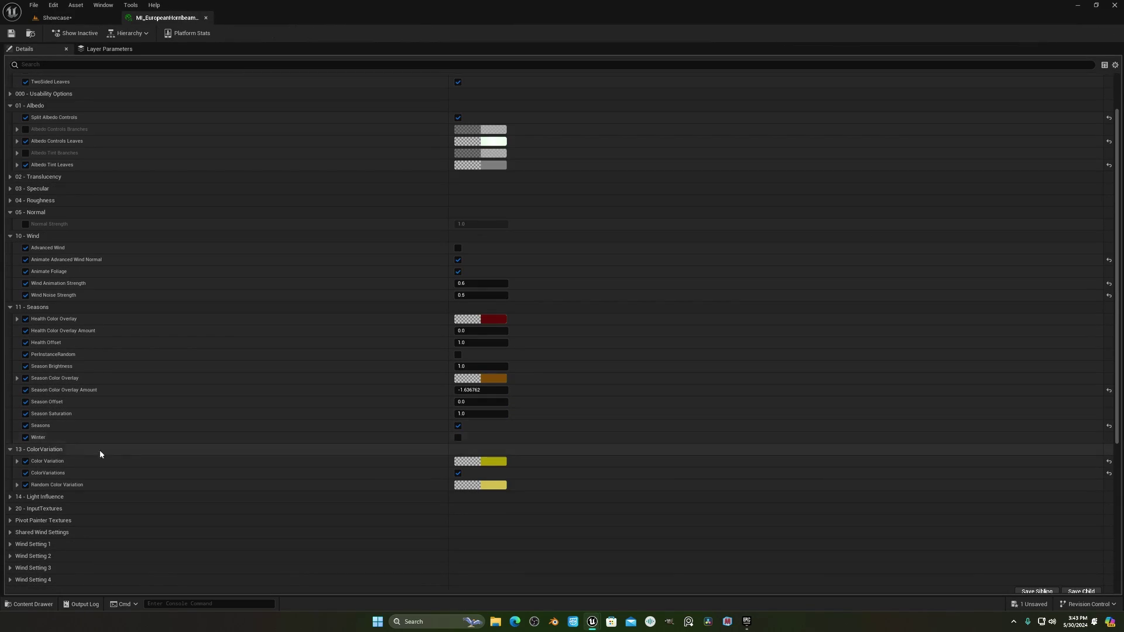
pyautogui.scroll(-3, 135, 466)
pyautogui.scroll(-2, 305, 438)
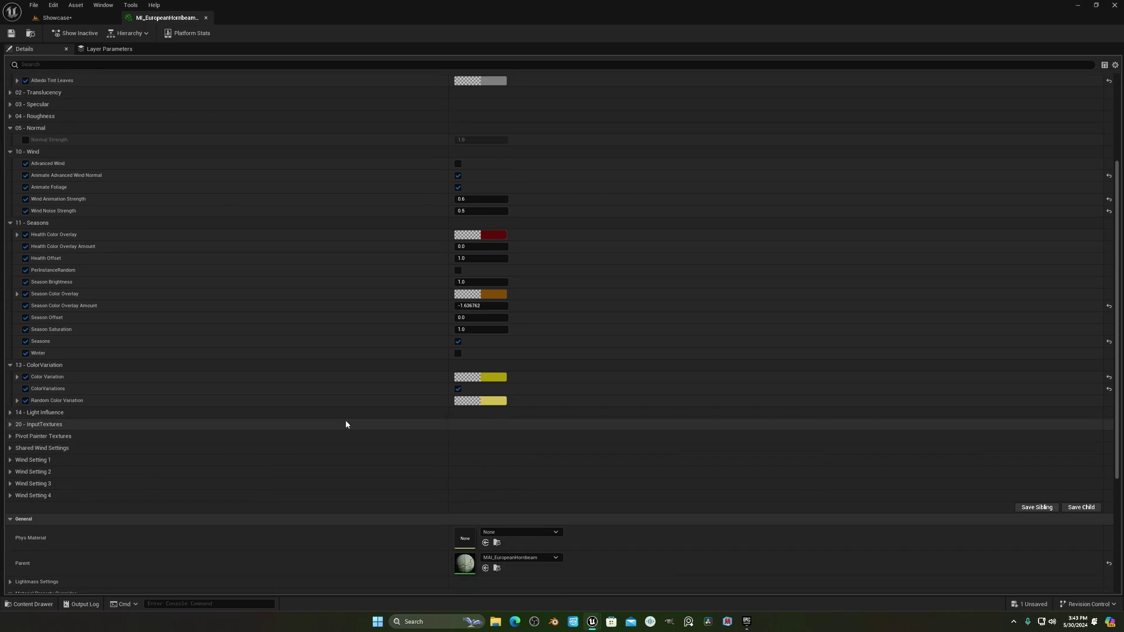
pyautogui.click(1115, 5)
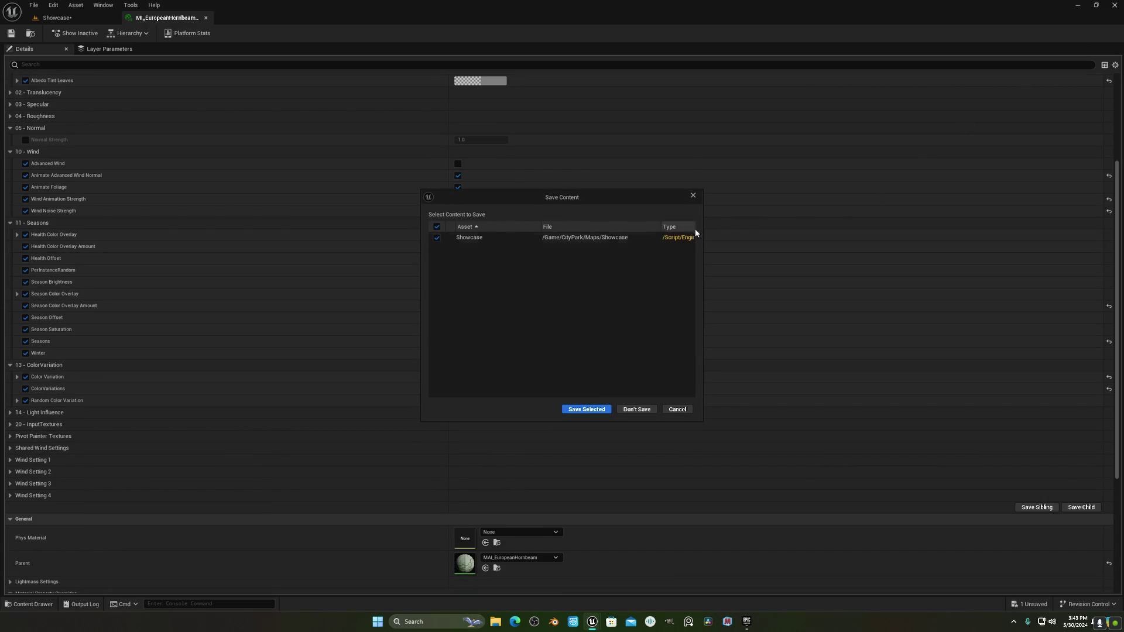
pyautogui.click(693, 195)
pyautogui.click(95, 17)
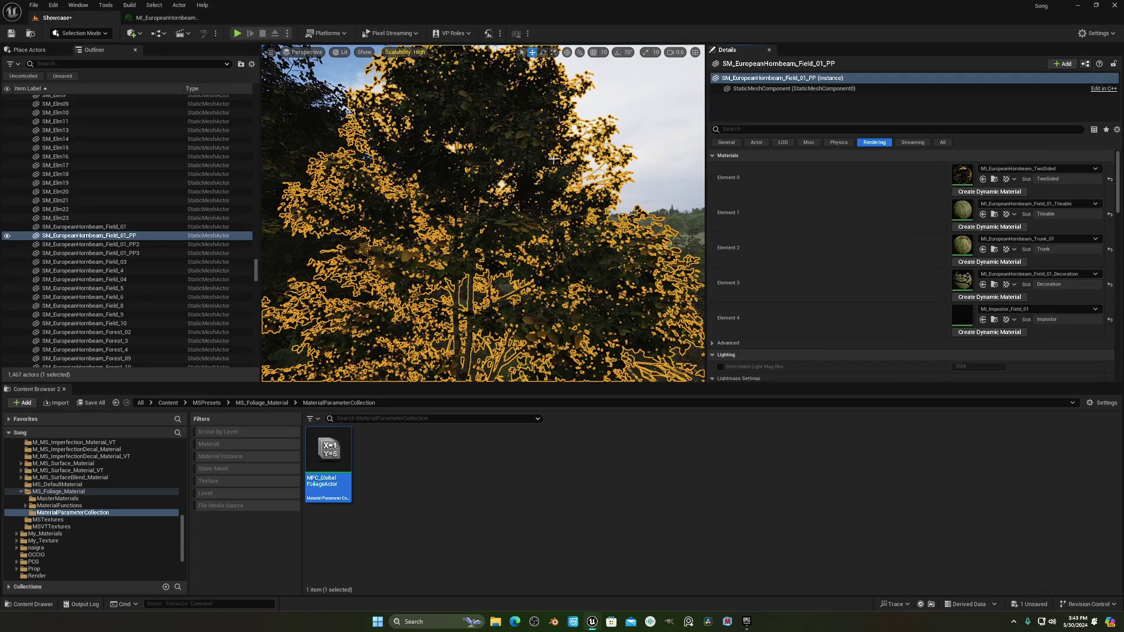
# Step: Switch to the Epic Games Launcher and look over the Megascans tree packs in the vault
pyautogui.moveTo(553, 159); pyautogui.dragTo(504, 330, button='right')
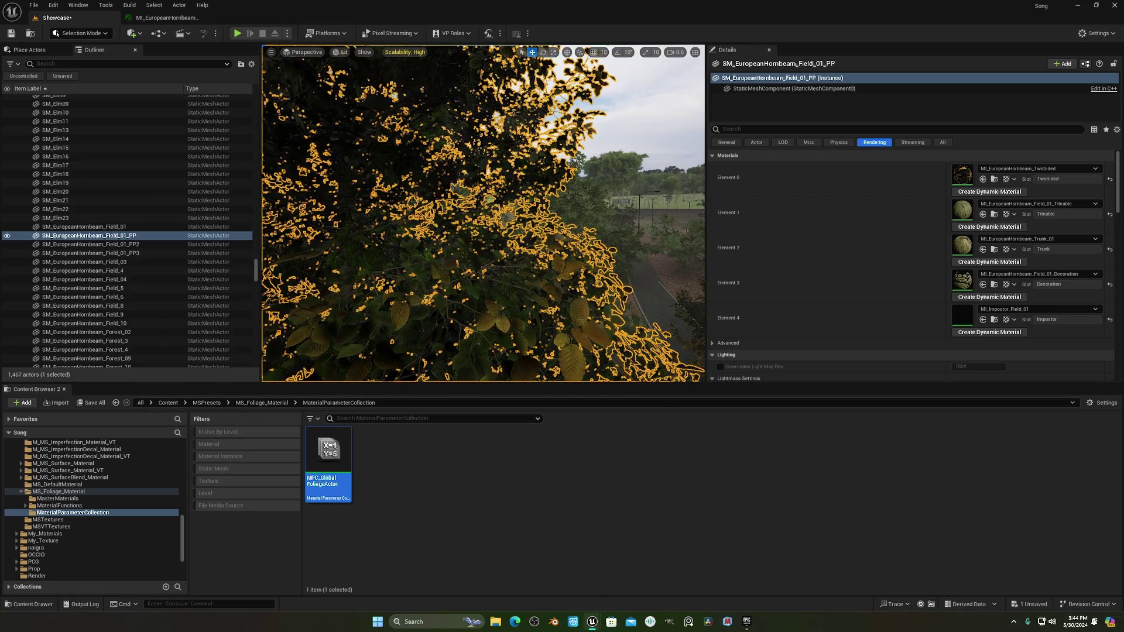
pyautogui.click(728, 622)
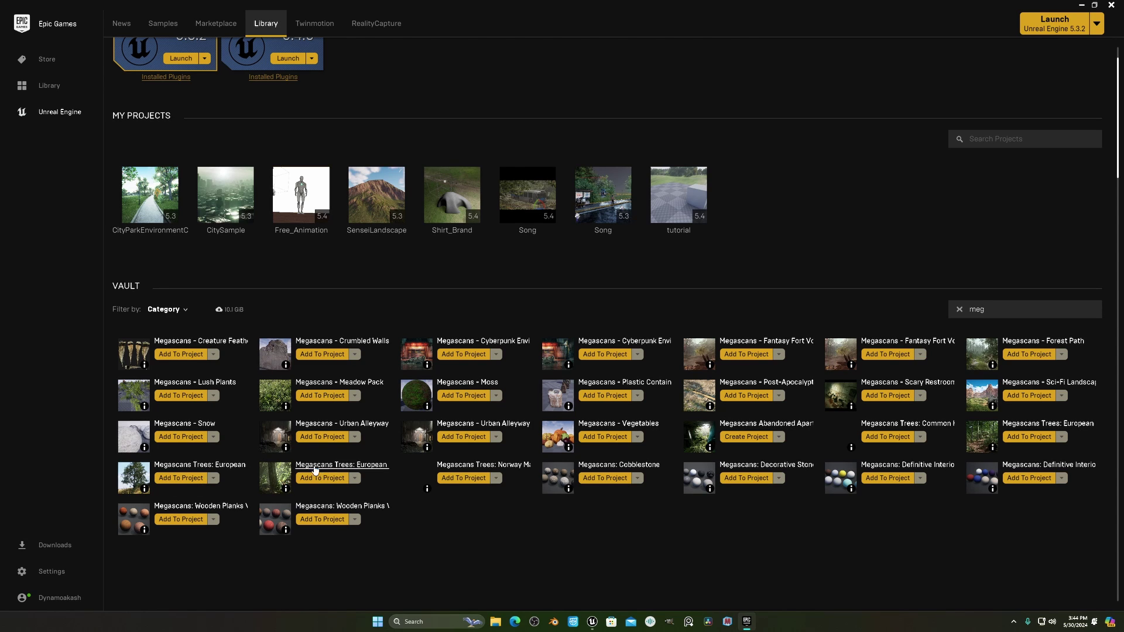
pyautogui.scroll(-1, 134, 487)
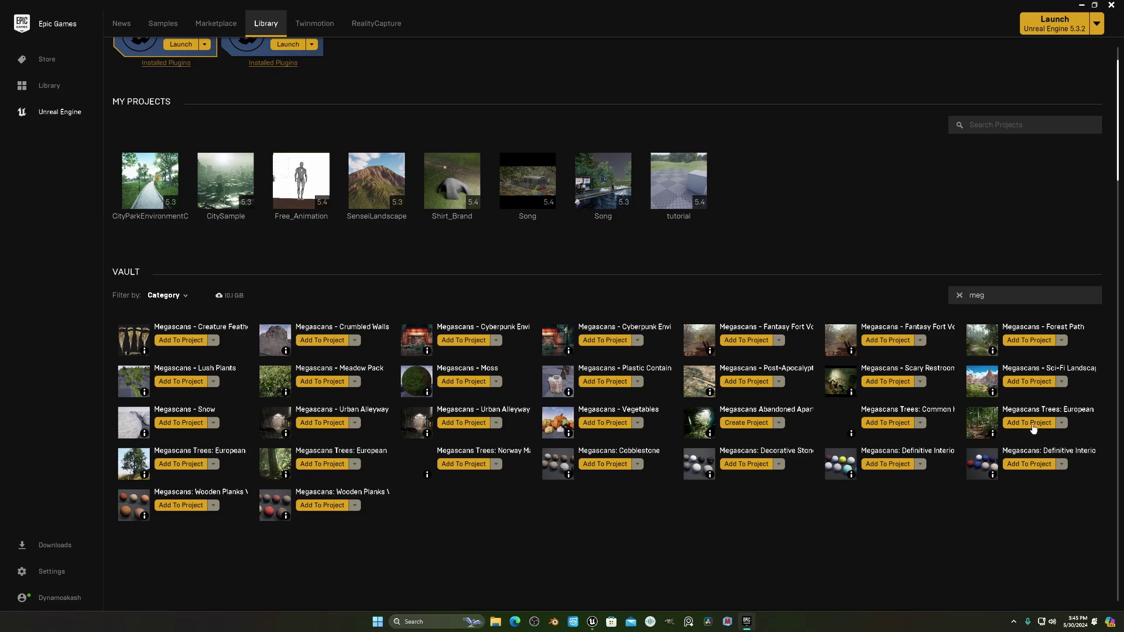
pyautogui.moveTo(538, 278); pyautogui.dragTo(538, 211, button='right')
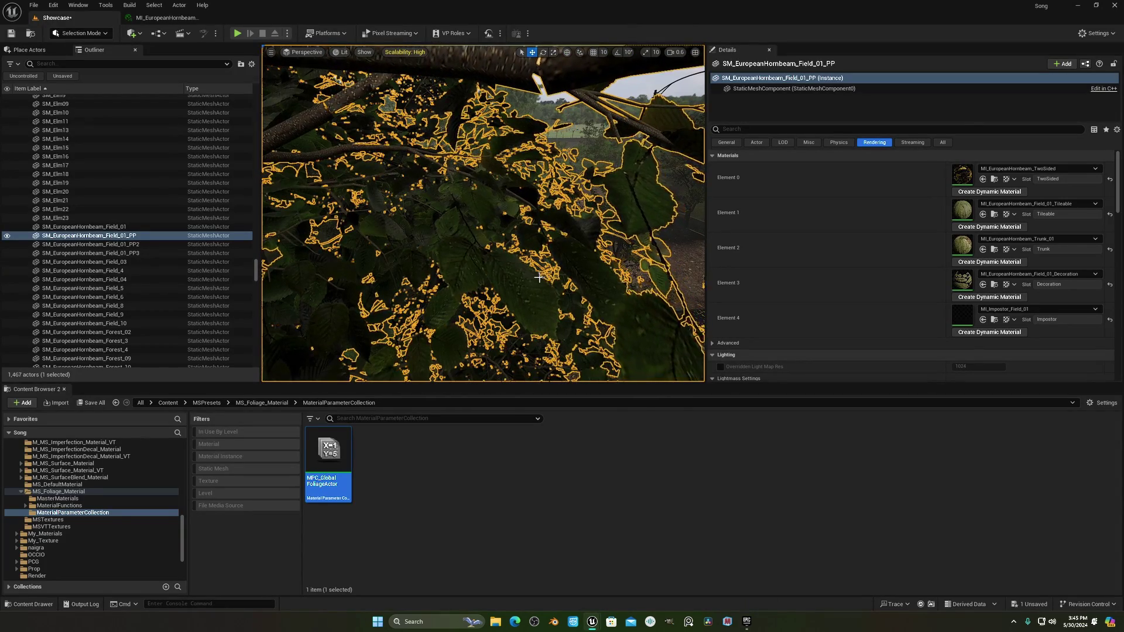